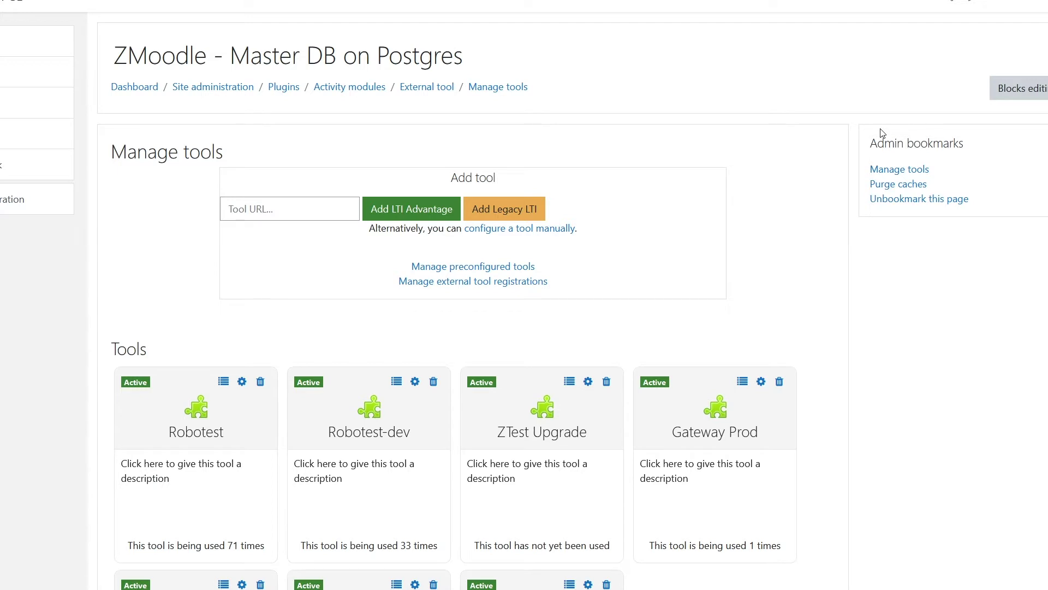
Open the Robotest tool's settings and confirm Supports Deep Linking is ticked
click(242, 382)
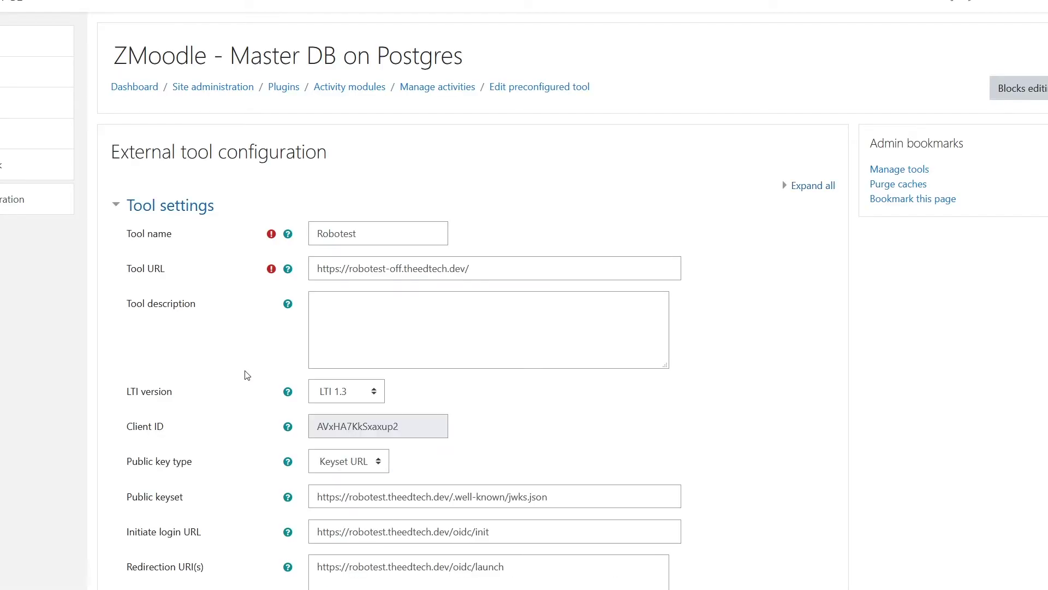
scroll(245, 373, down, 1)
scroll(245, 372, down, 5)
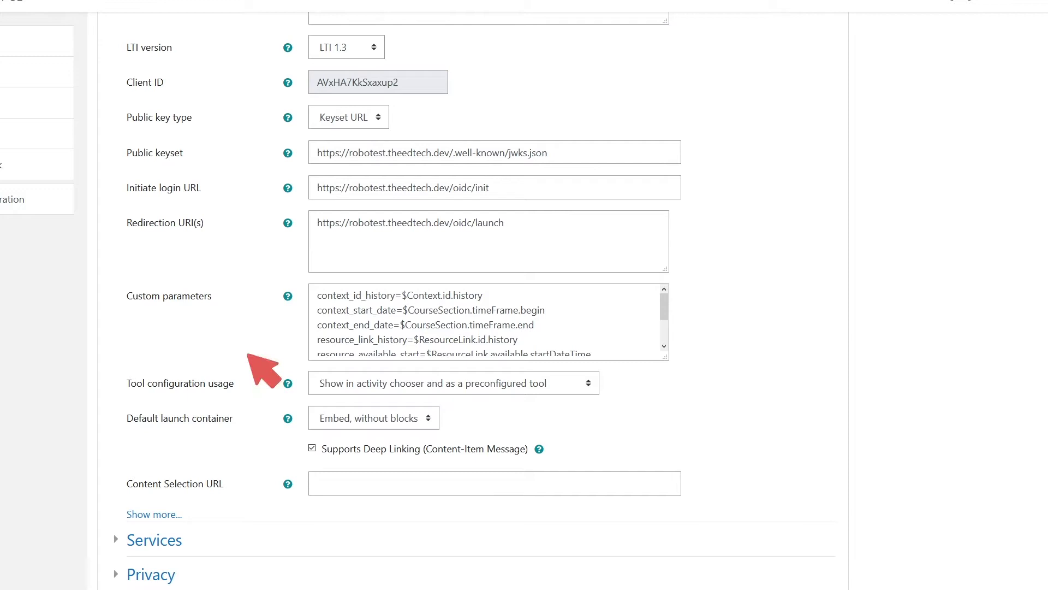
drag(304, 457, 543, 458)
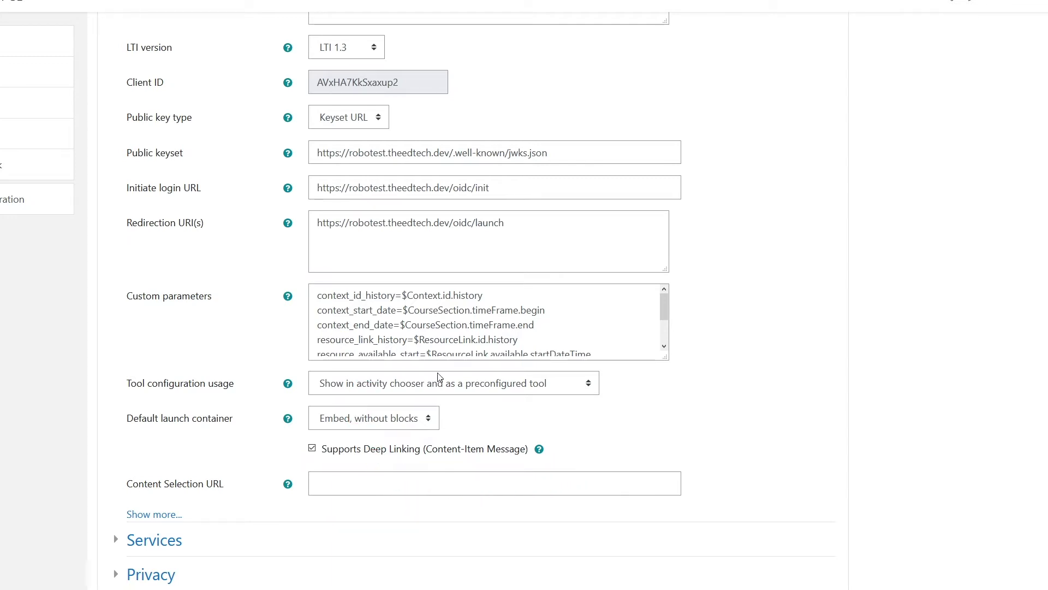
scroll(440, 377, up, 6)
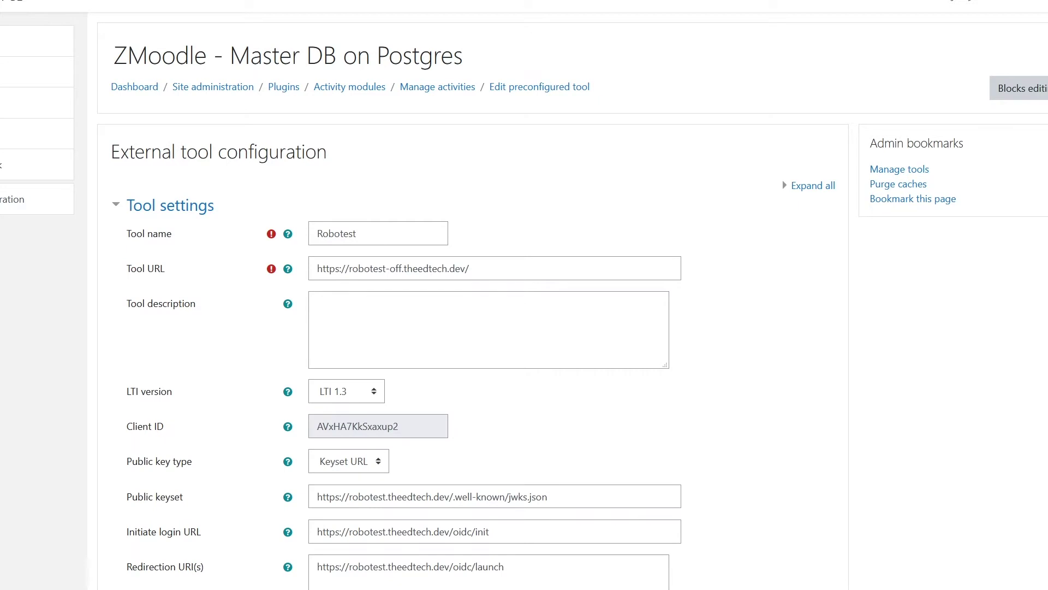
Log out and sign back in with the saved account
click(1017, 4)
click(1037, 144)
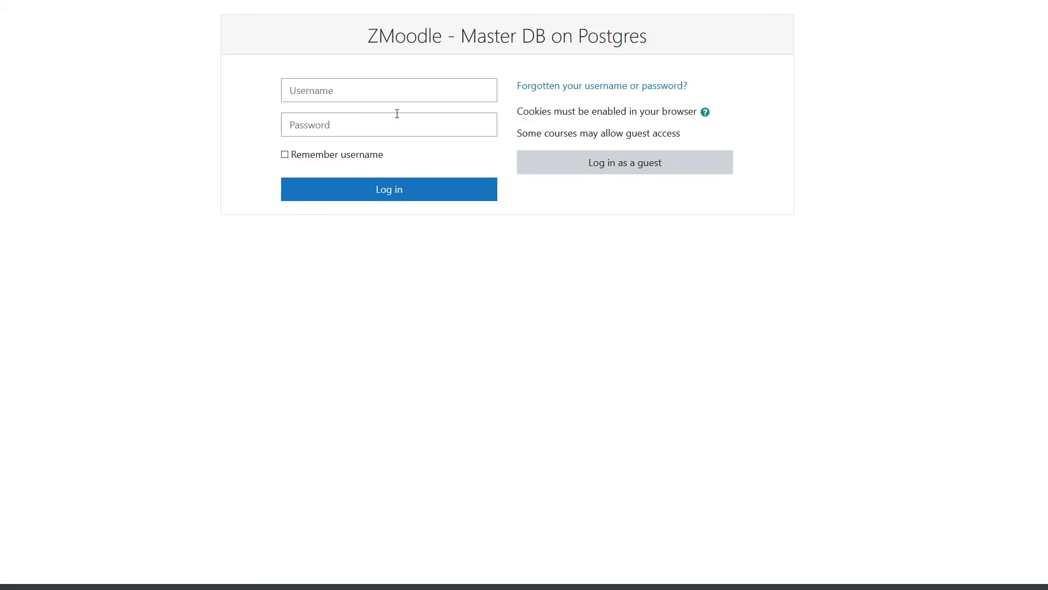
click(393, 98)
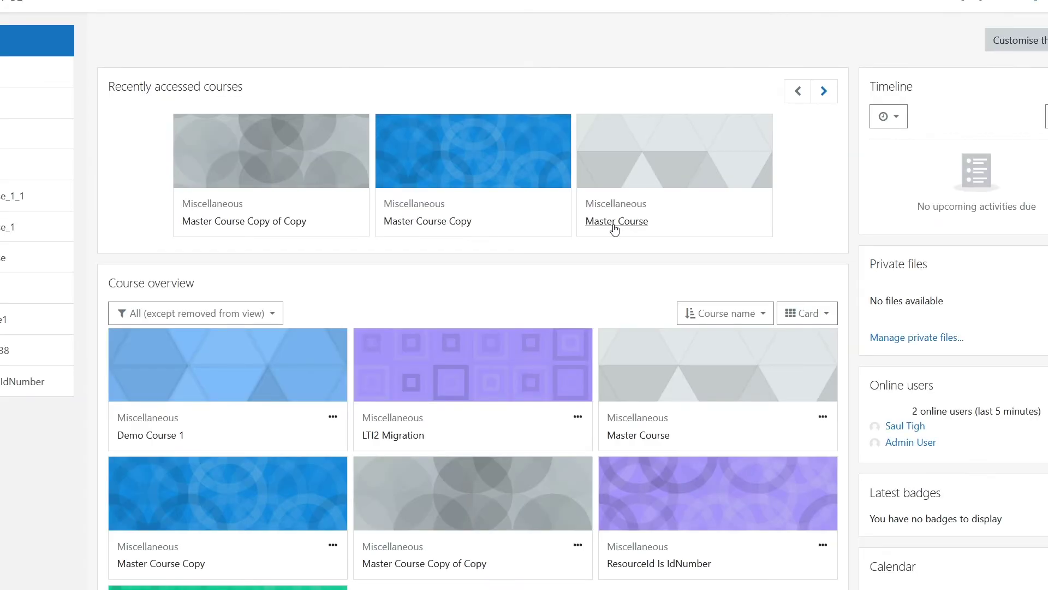
In Master Course with editing on, add an External tool activity using the Robotest preconfigured tool
click(614, 228)
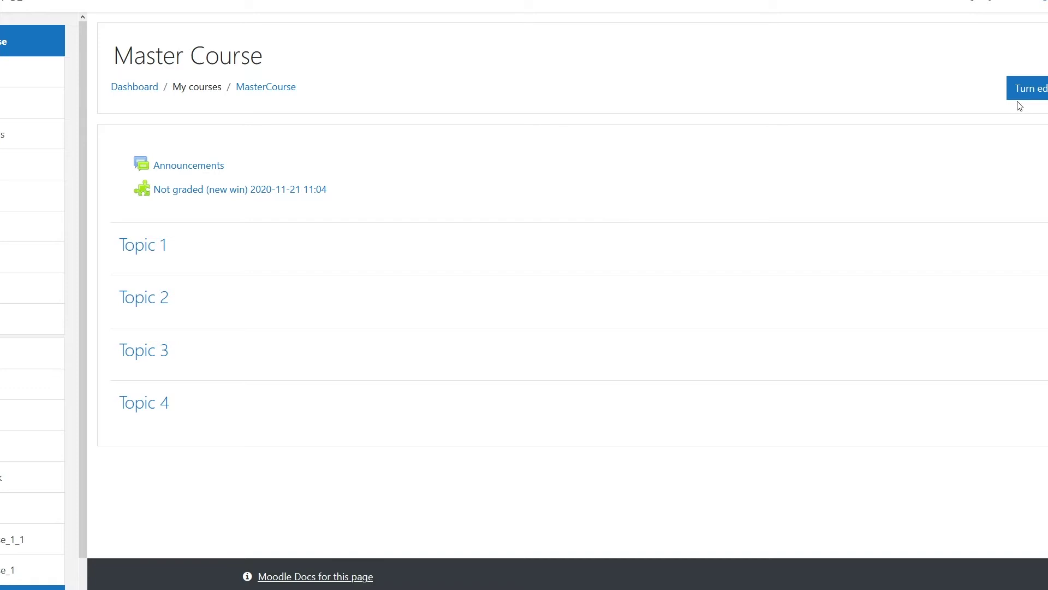
click(1026, 89)
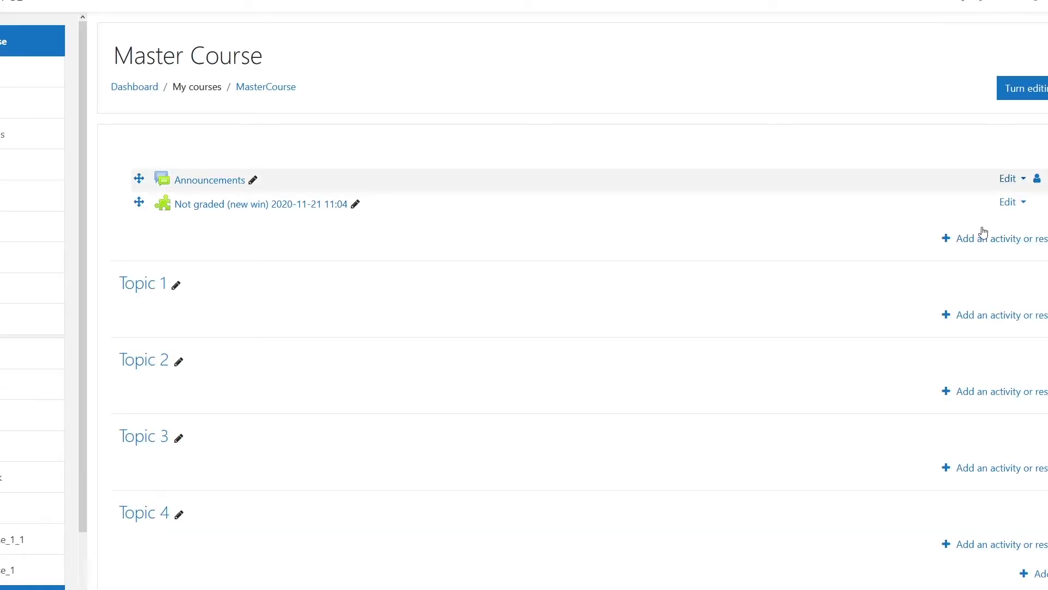
click(977, 243)
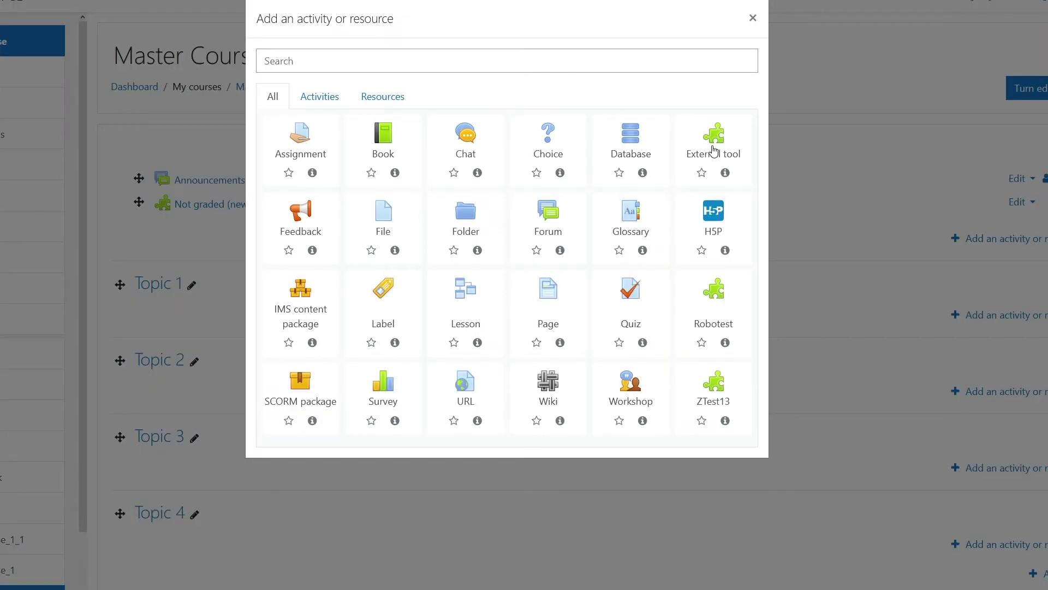
click(714, 142)
click(456, 255)
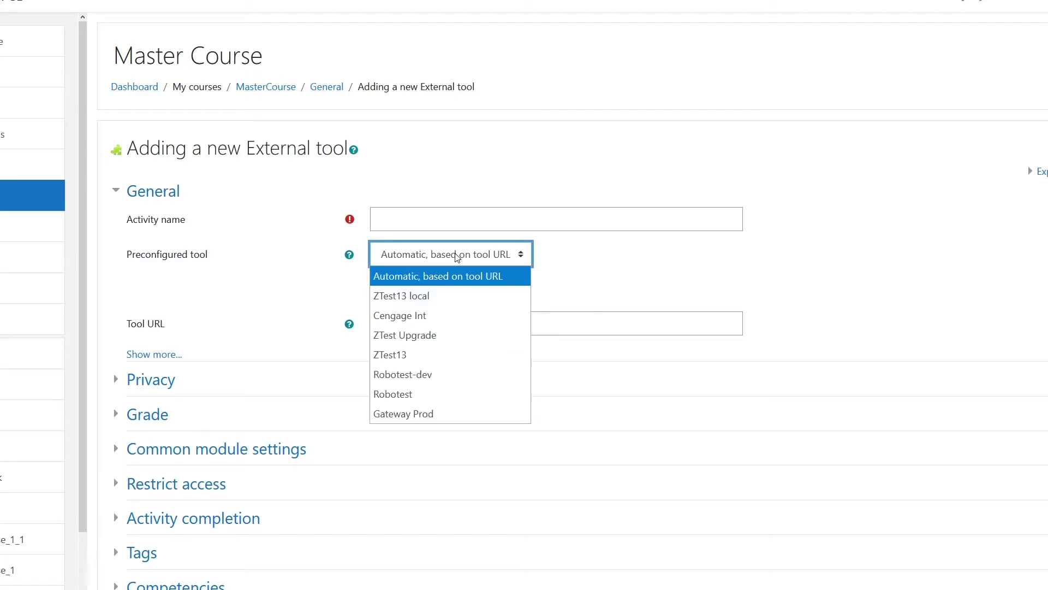
click(398, 395)
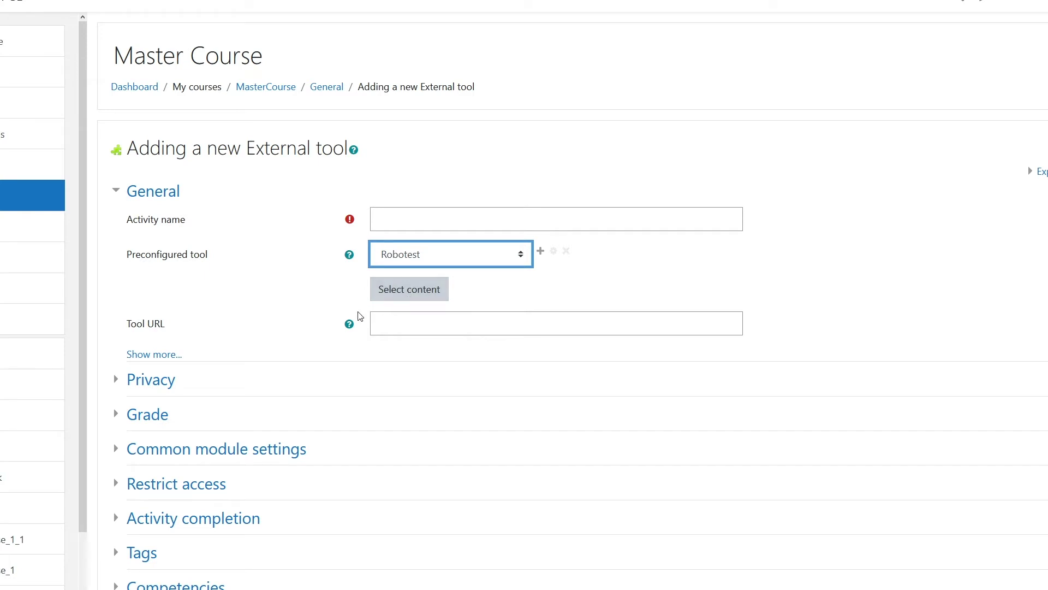
With developer tools recording network traffic, launch Robotest's Select content, which notes multiple items are supported
right_click(298, 304)
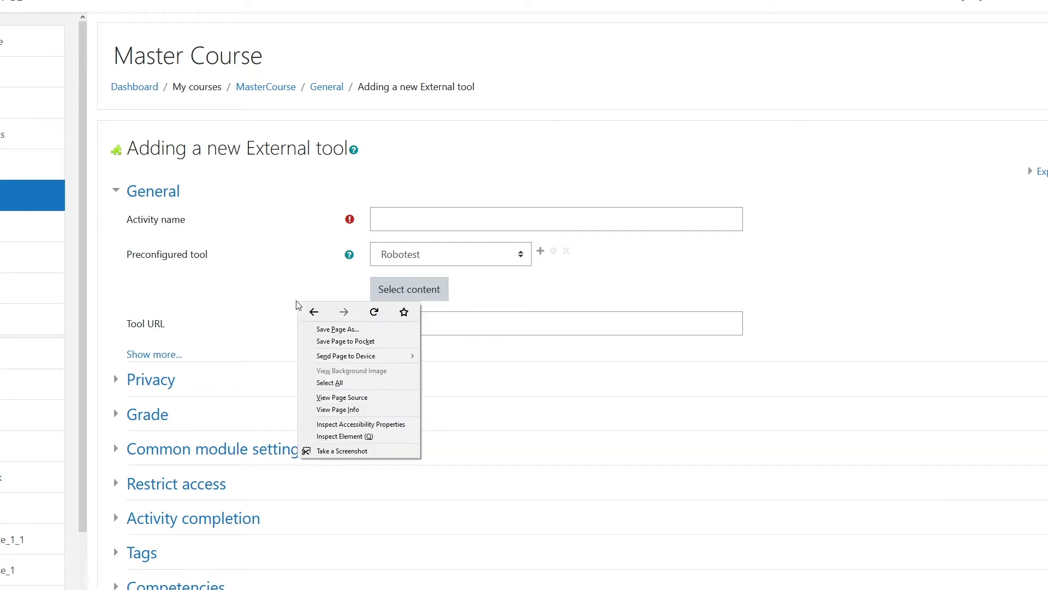
click(333, 435)
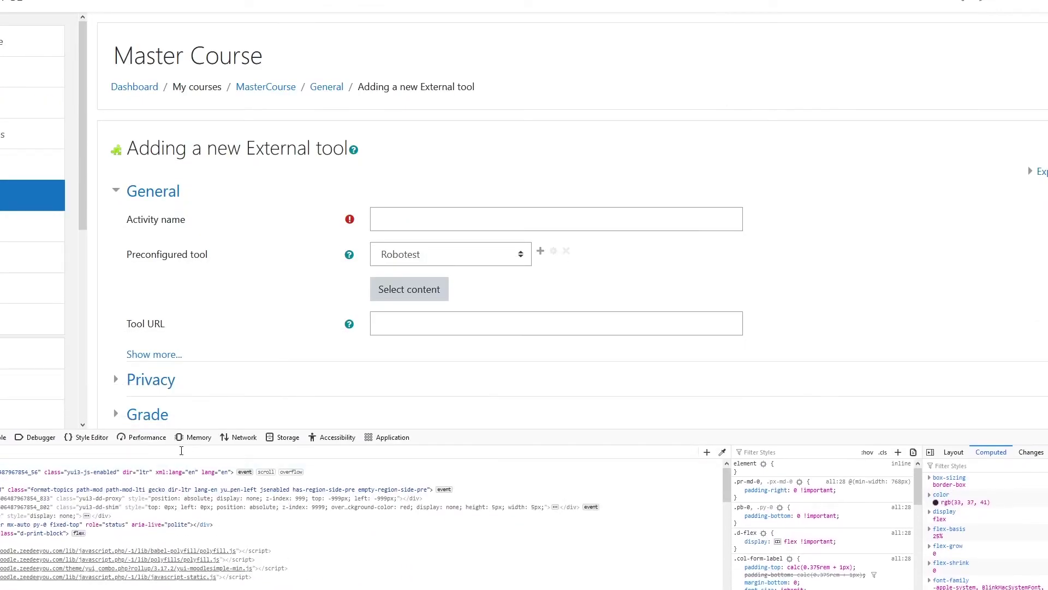
click(244, 437)
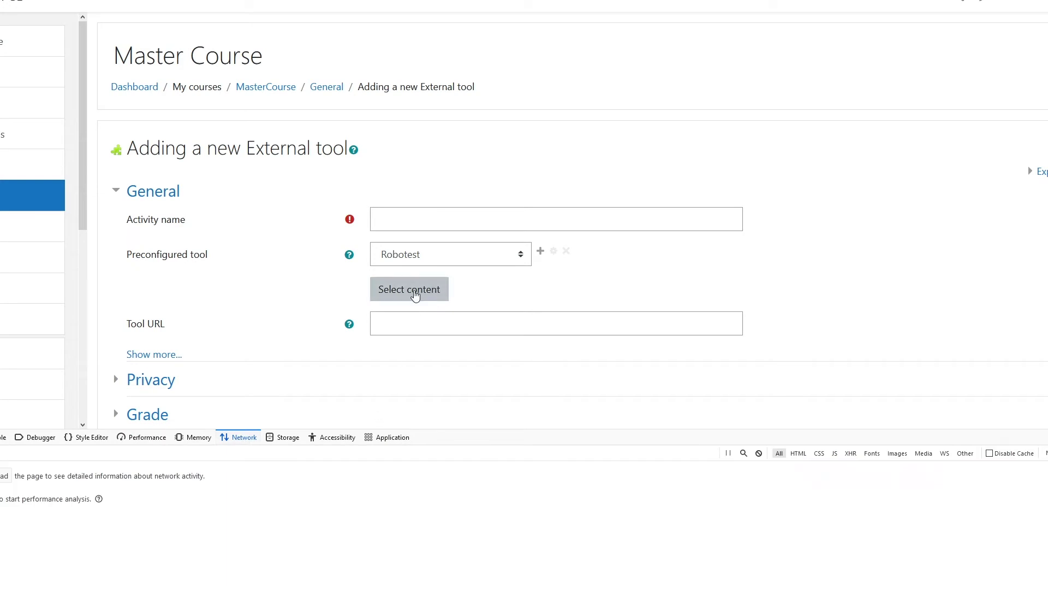
click(415, 293)
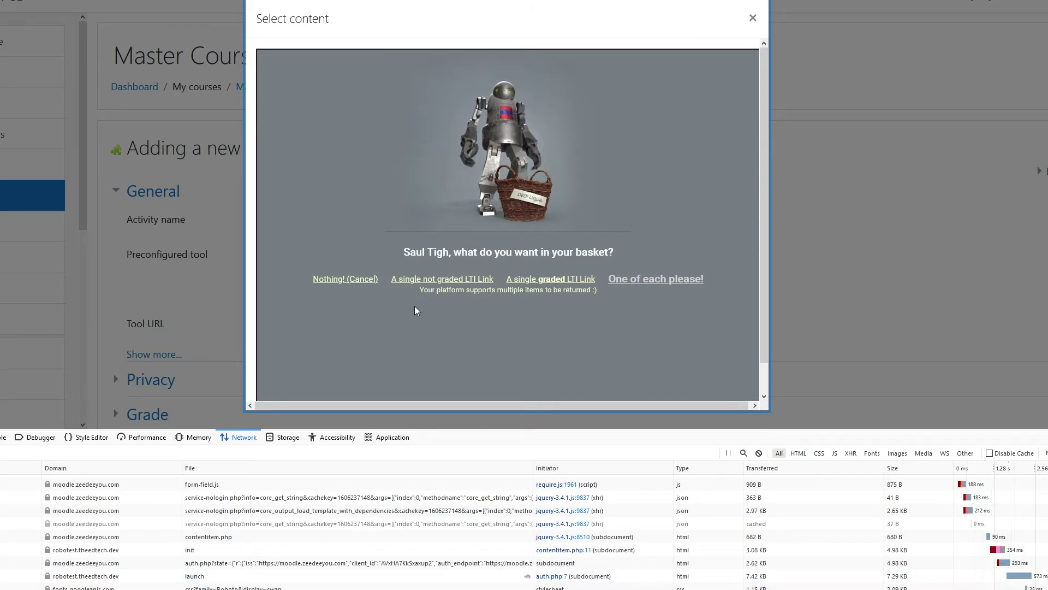
drag(420, 299, 600, 298)
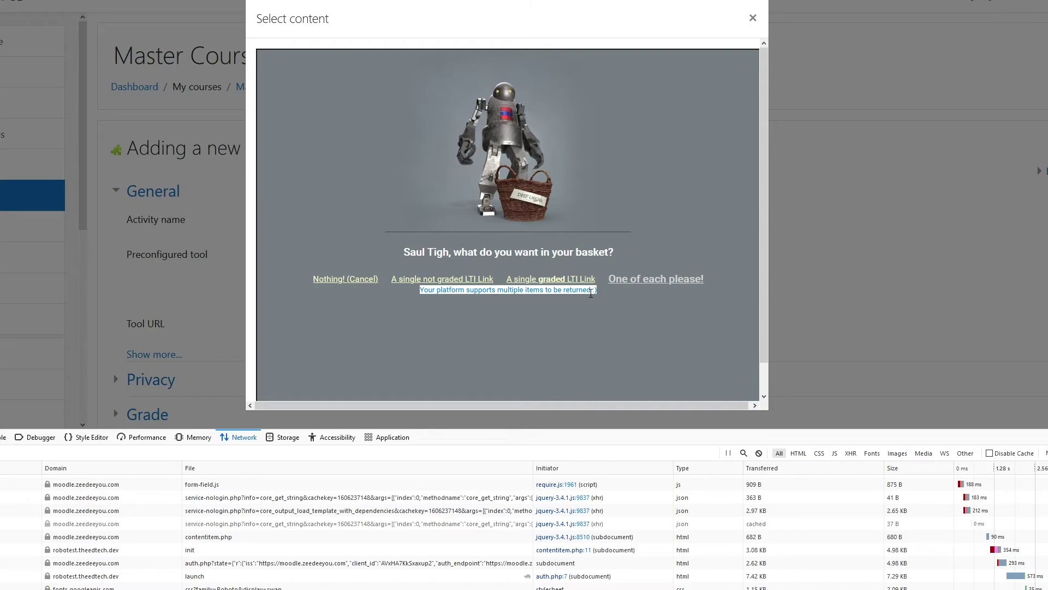
Paste the launch request's id_token into the JWT debugger to decode it
click(355, 575)
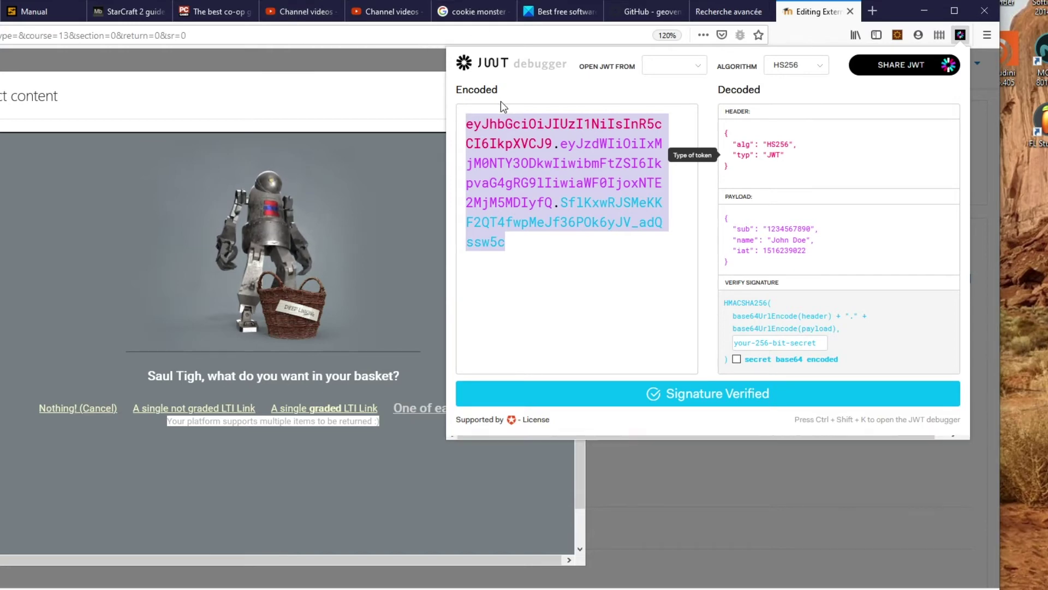
key(ctrl+v)
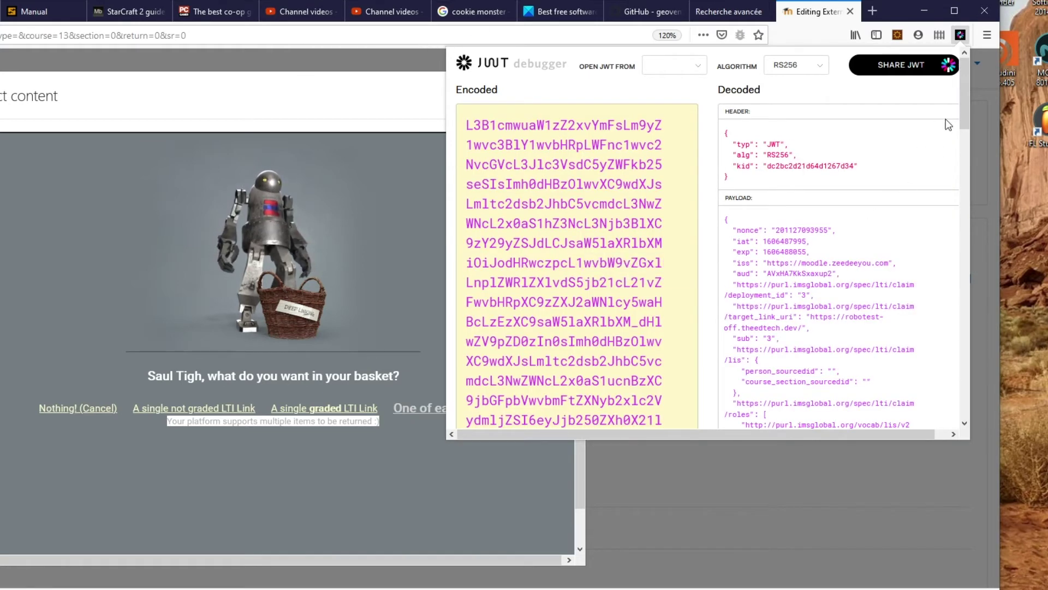
drag(967, 113, 924, 352)
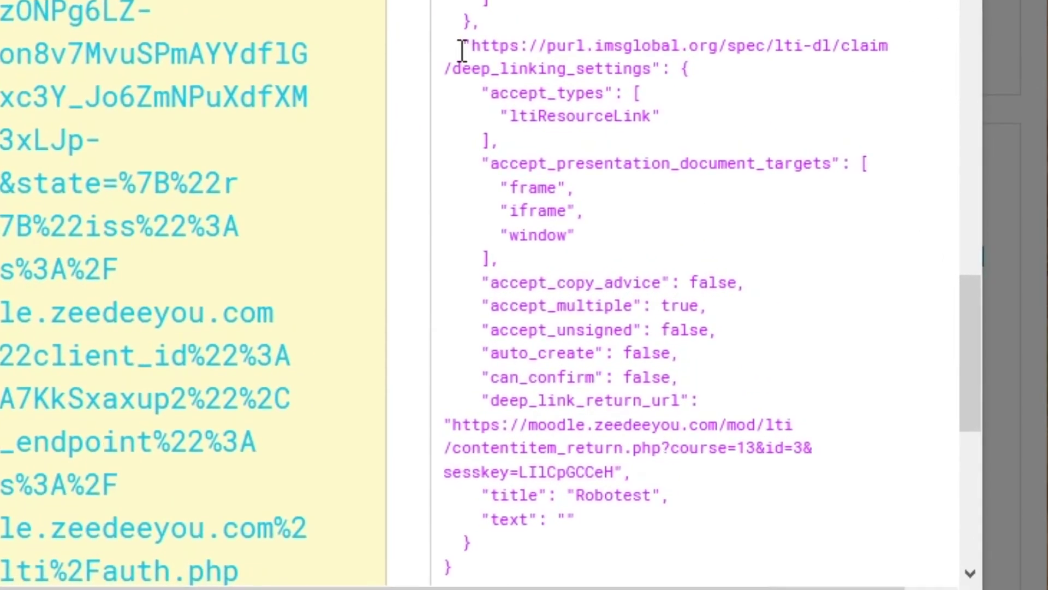
Check the deep_linking_settings claim: accepted type ltiResourceLink and accept_multiple true
drag(461, 51, 704, 75)
click(598, 123)
click(500, 116)
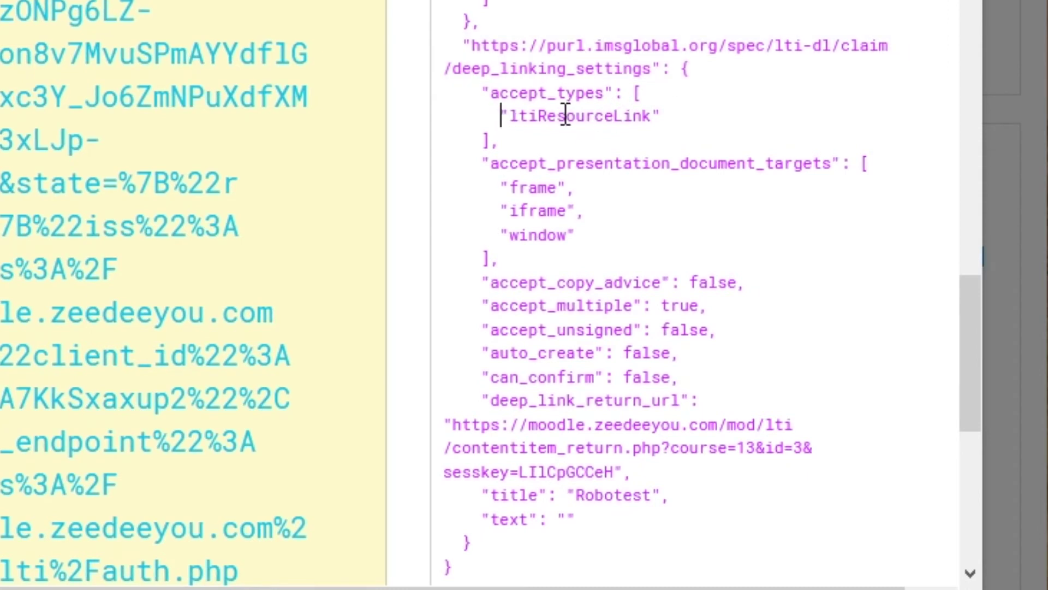
shift+click(693, 118)
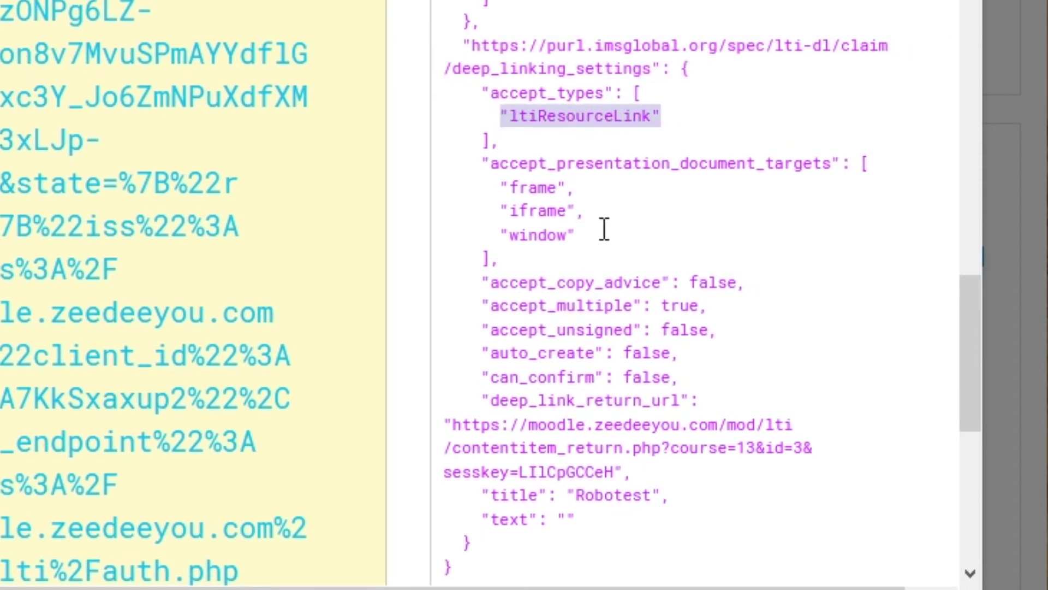
scroll(546, 301, down, 1)
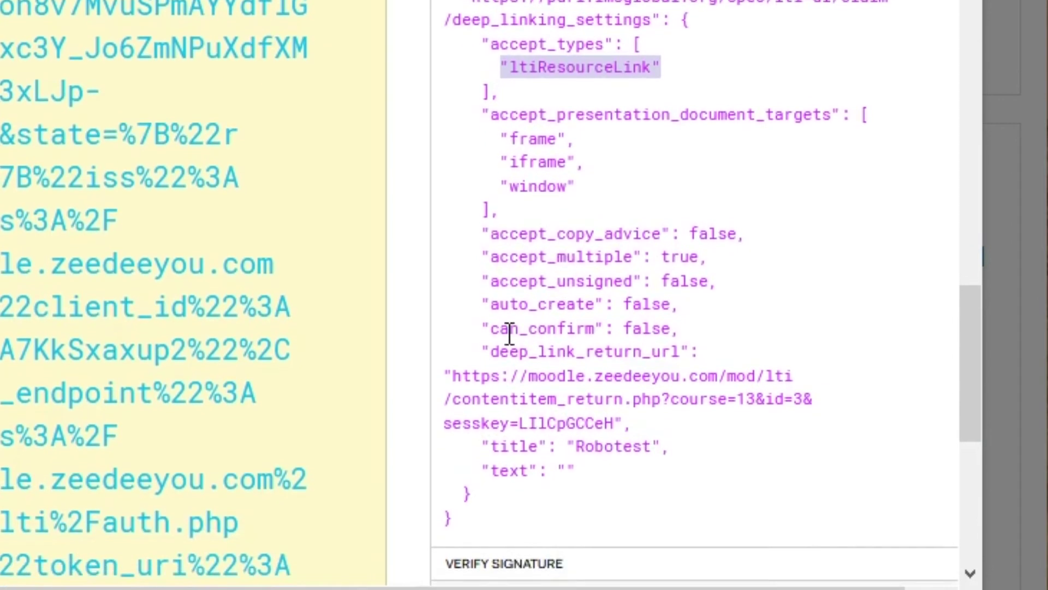
drag(482, 255, 721, 257)
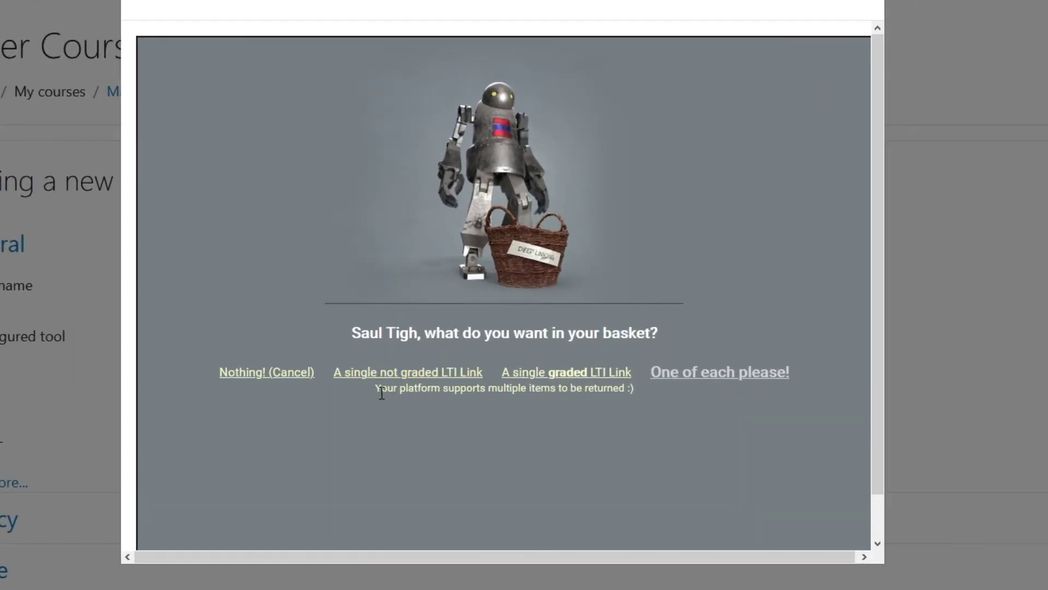
Choose 'One of each please!' and save, adding Graded (IFrame) and Not graded (new win) links
click(719, 373)
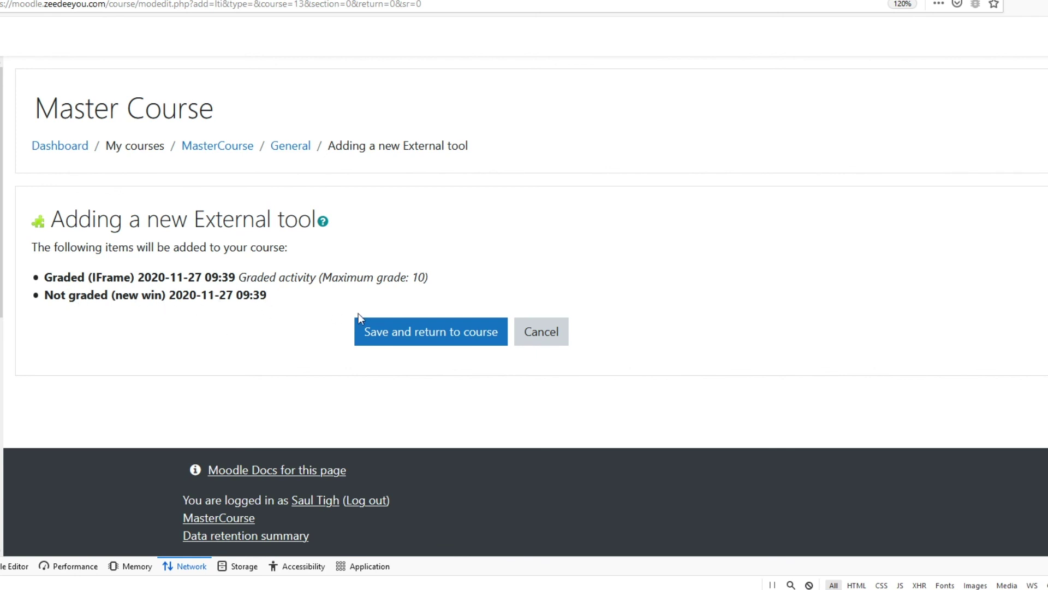
click(403, 338)
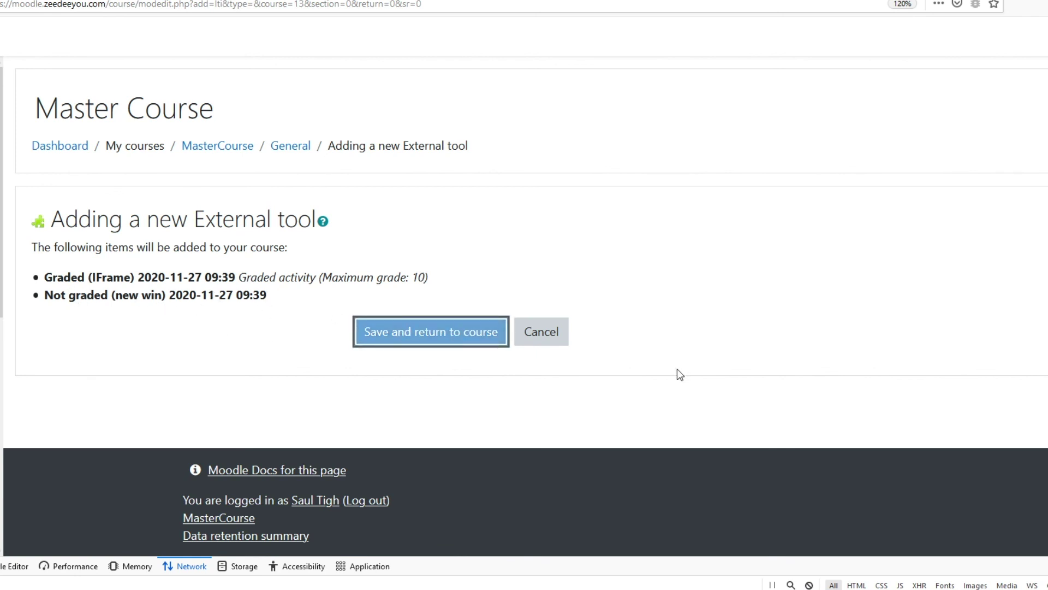